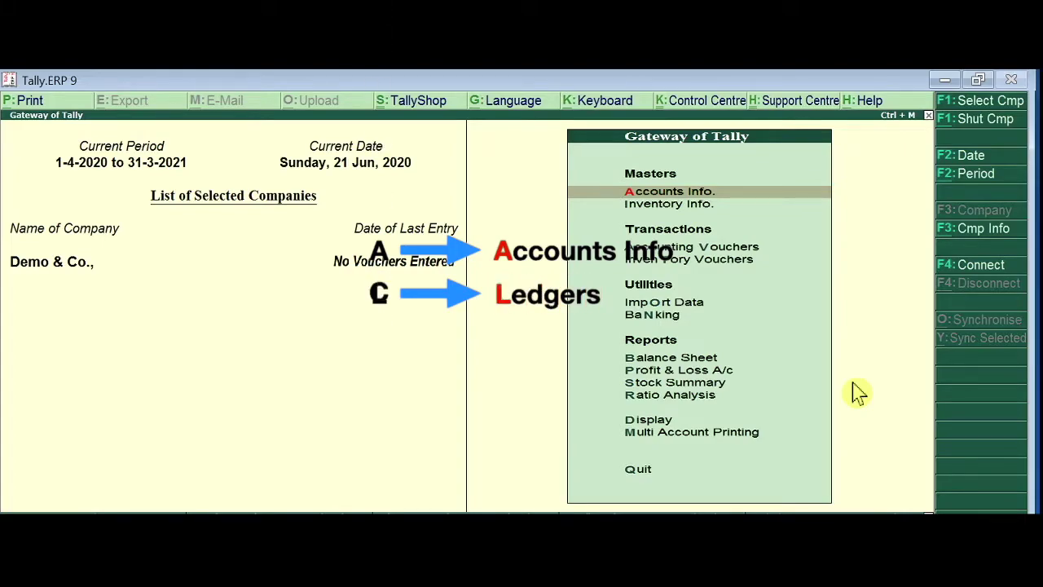
# Create a ledger 'Capital A/c' under Capital Account, mailing country India, state Tamil Nadu.
pyautogui.press('a')
pyautogui.press('l')
pyautogui.press('c')
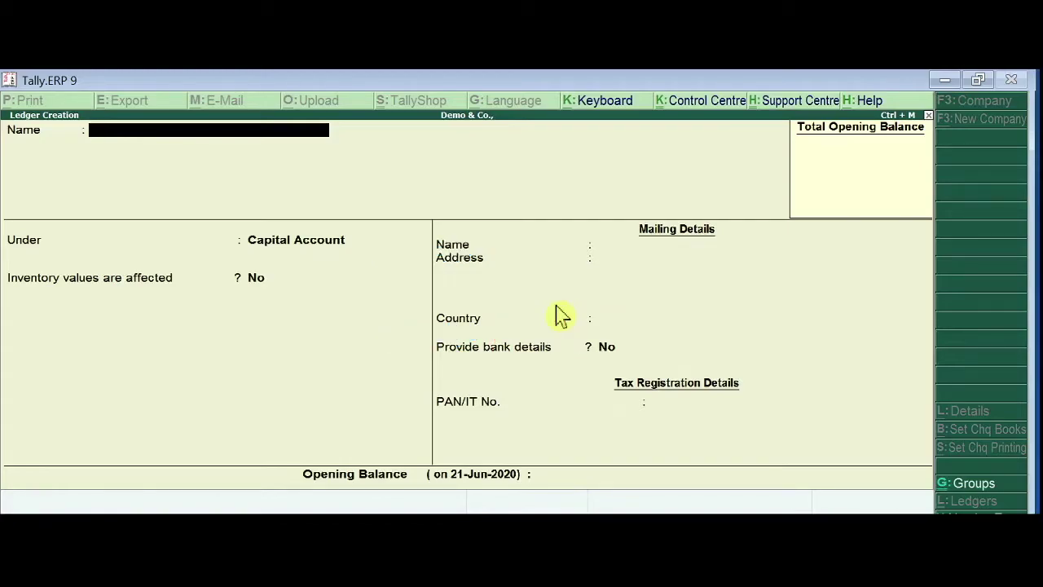
pyautogui.write('Capital')
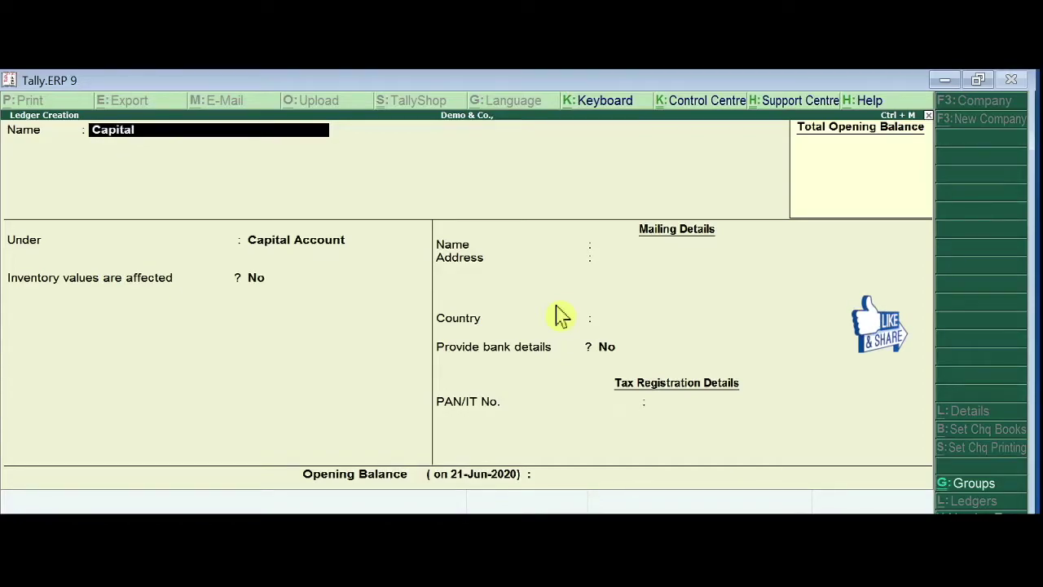
pyautogui.write(' A/c')
pyautogui.press('Return')
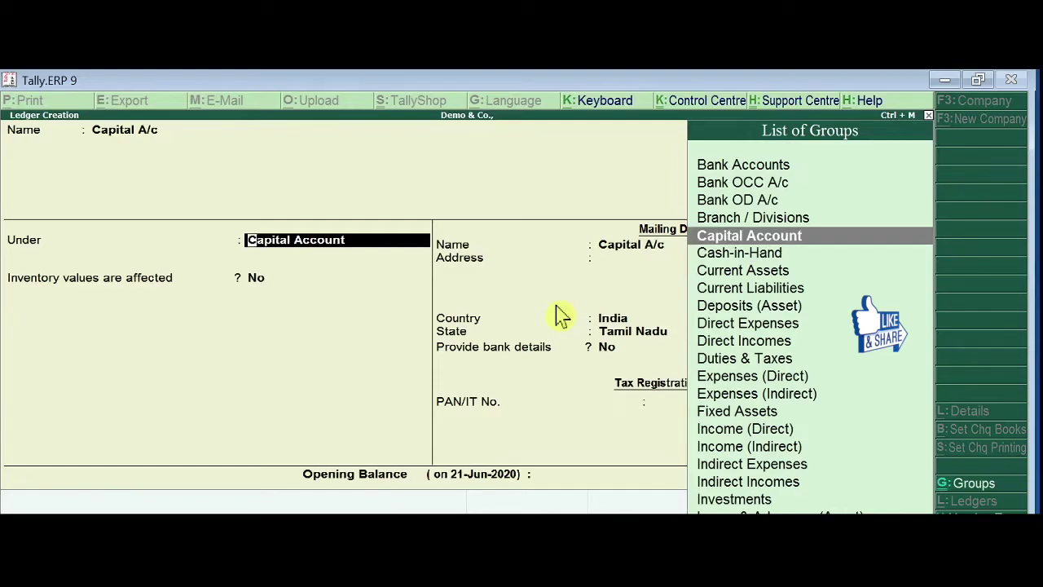
pyautogui.press('Return')
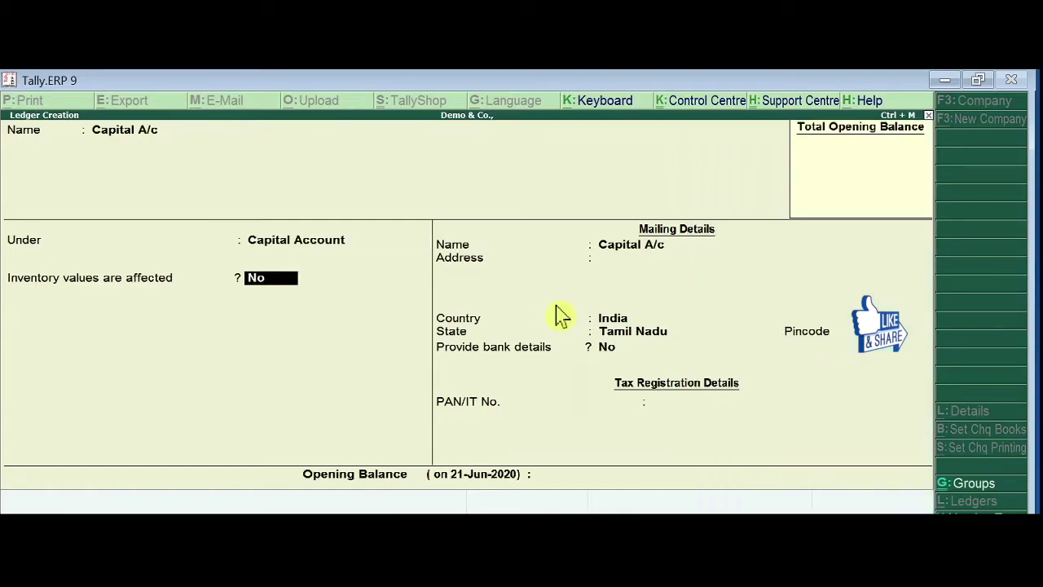
pyautogui.press('Return')
pyautogui.press('Return')
pyautogui.press('Return')
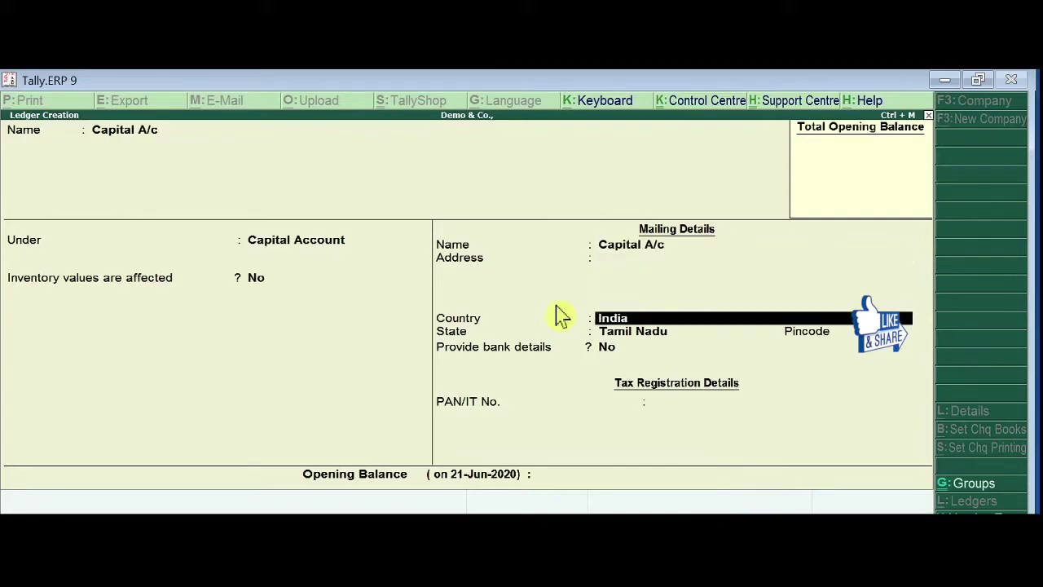
pyautogui.press('Return')
pyautogui.press('Return')
pyautogui.press('Return')
pyautogui.press('Return')
pyautogui.press('Return')
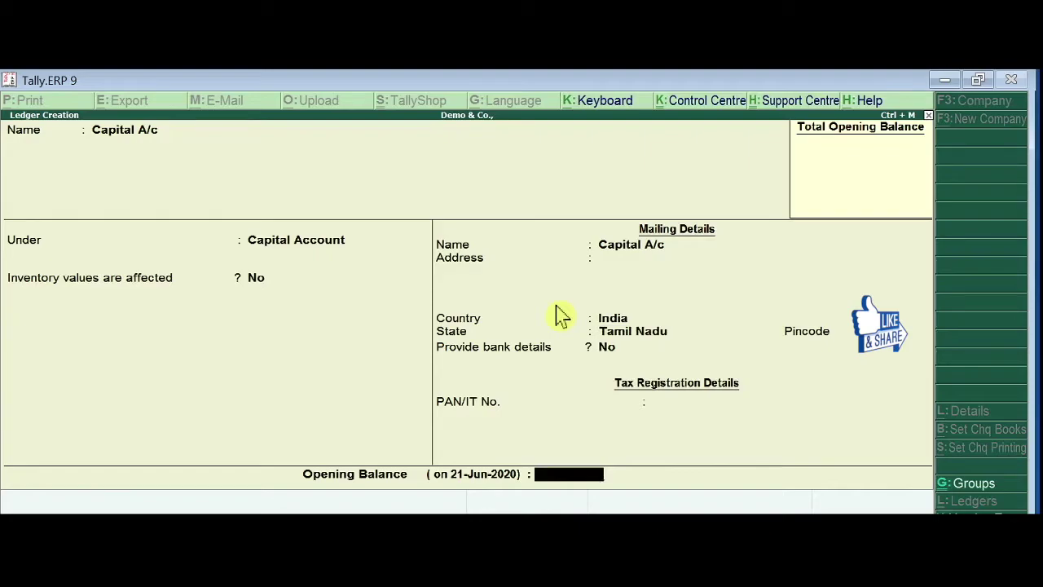
# Enter a 5,00,000 Cr opening balance for Capital A/c and accept the ledger.
pyautogui.write('500000')
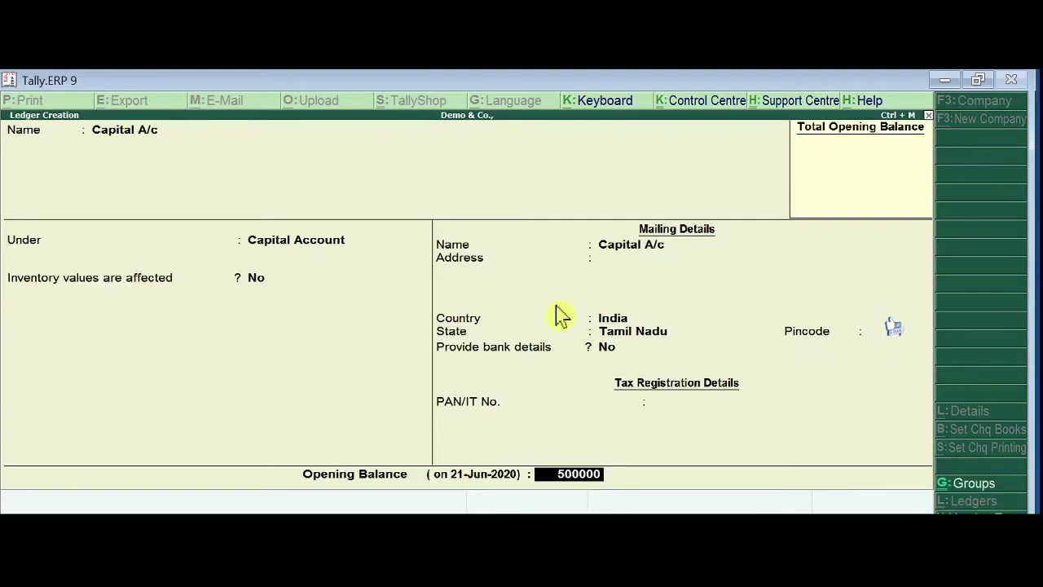
pyautogui.press('Return')
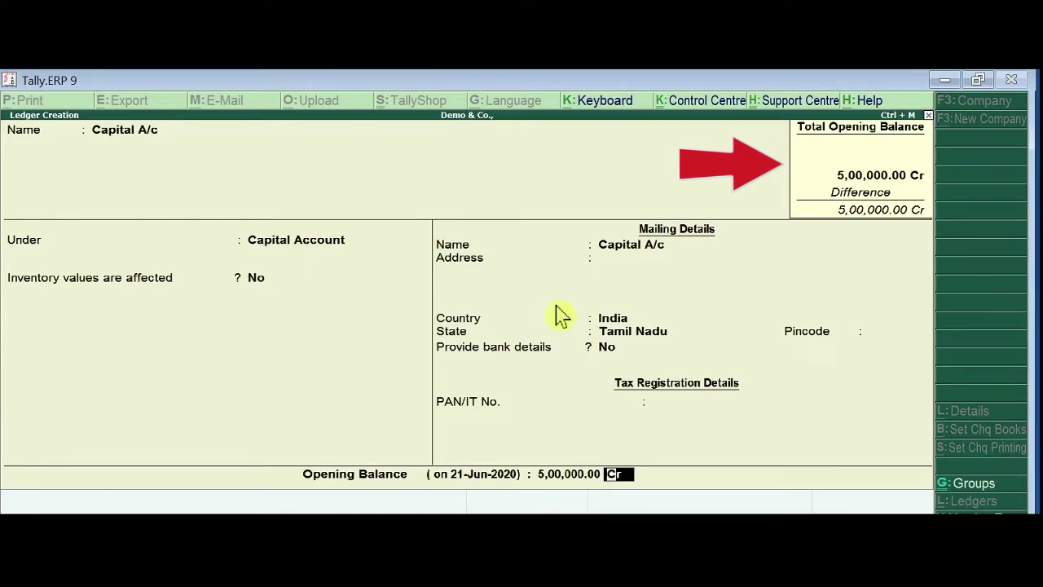
pyautogui.press('Return')
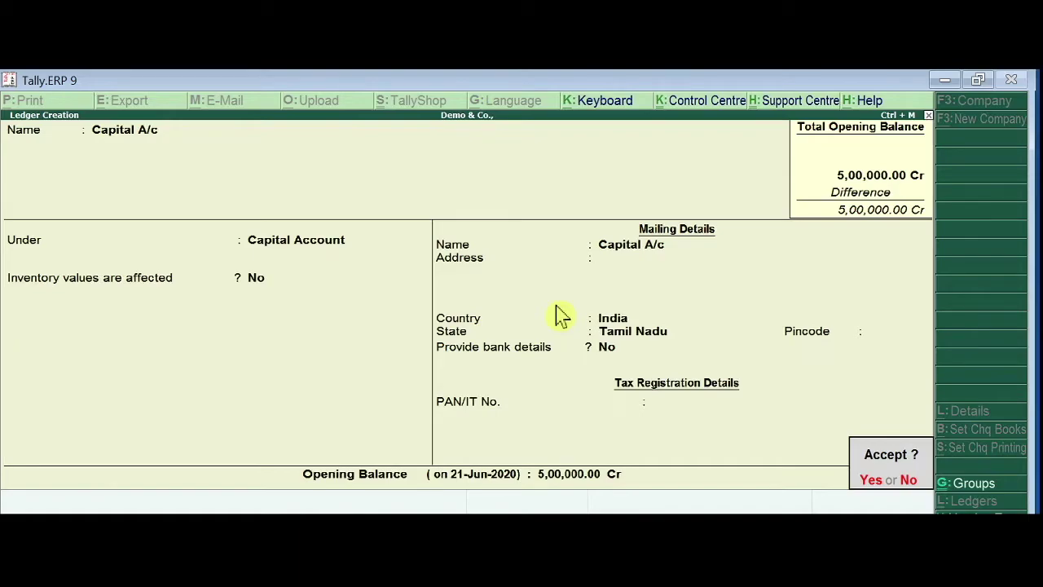
pyautogui.press('y')
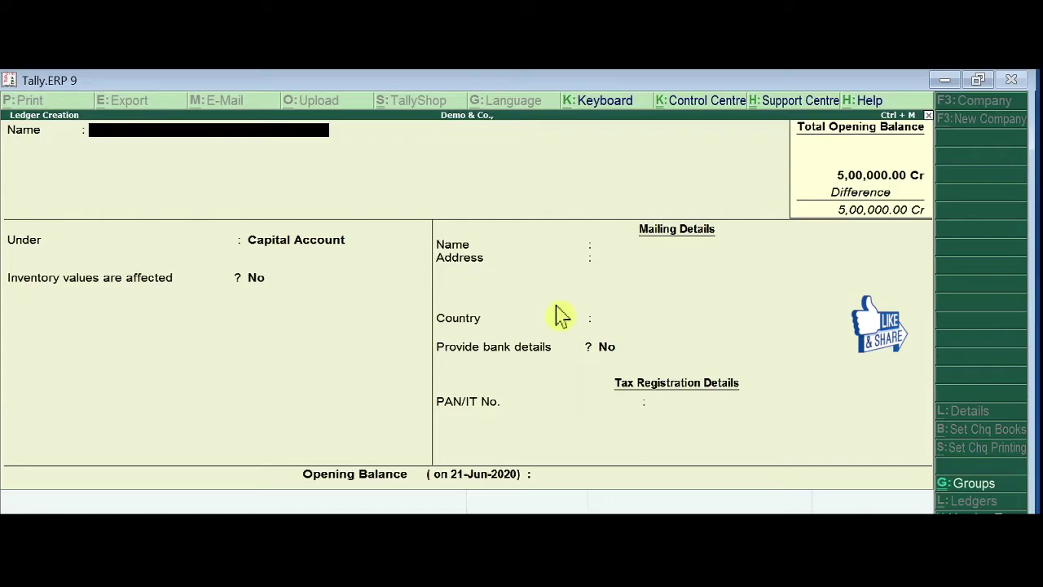
# Create a ledger 'Bank A/c' under Bank Accounts with bank name Not Applicable.
pyautogui.write('Bank A/c')
pyautogui.press('Return')
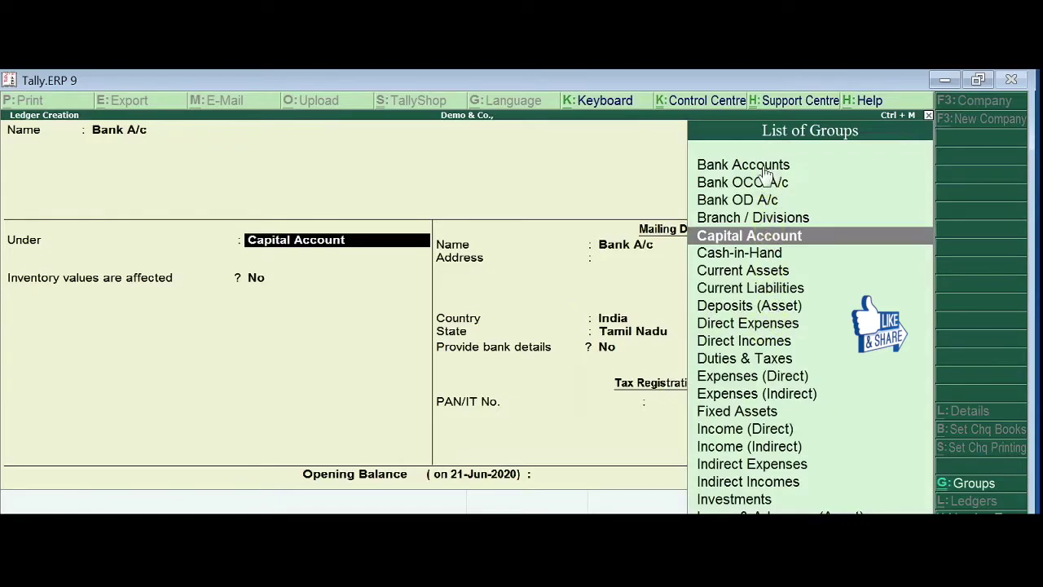
pyautogui.press('Up')
pyautogui.press('Up')
pyautogui.press('Up')
pyautogui.press('Up')
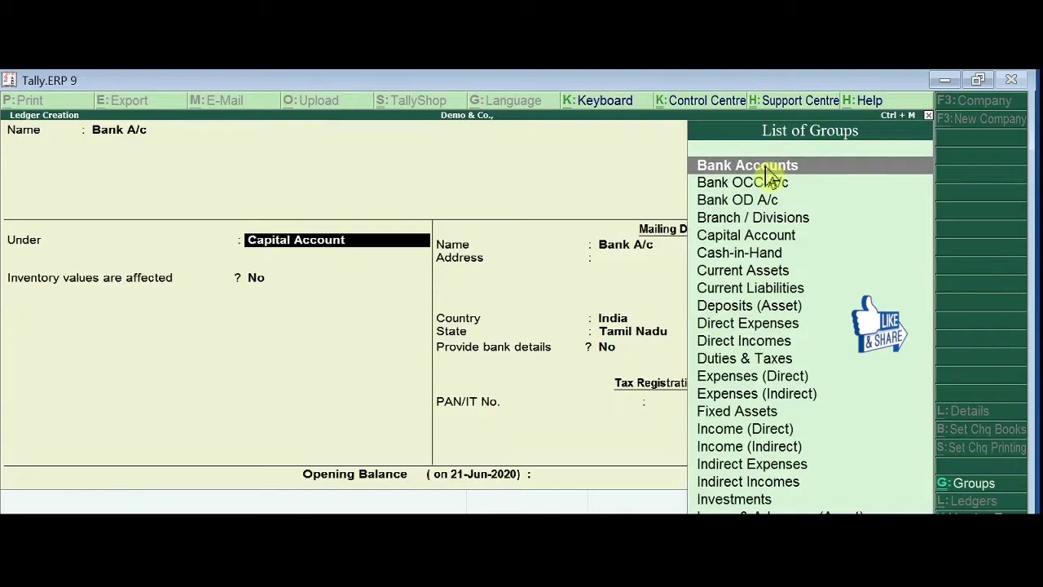
pyautogui.press('Return')
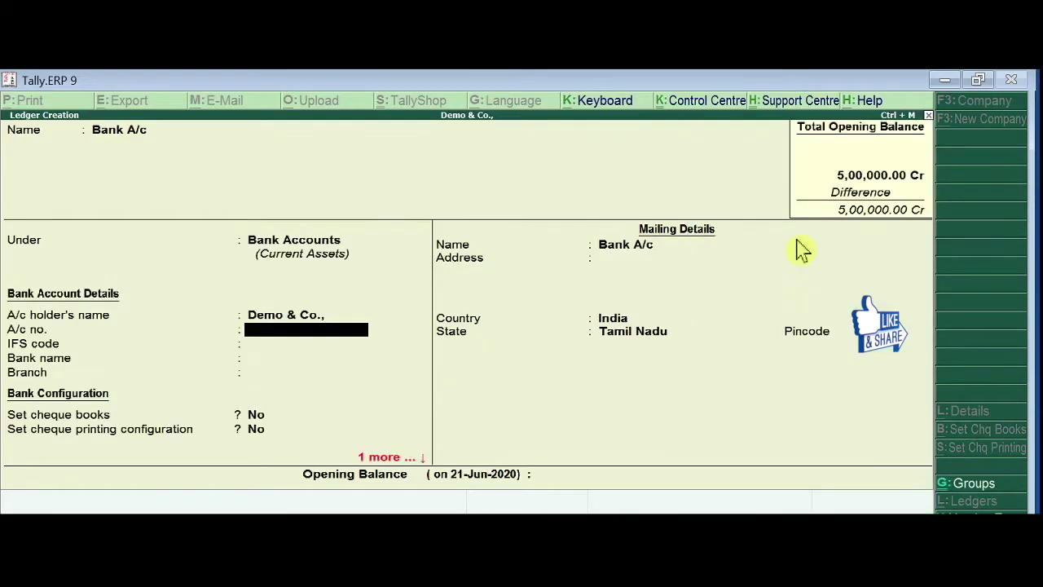
pyautogui.press('Return')
pyautogui.press('Return')
pyautogui.press('Return')
pyautogui.press('Return')
pyautogui.press('Return')
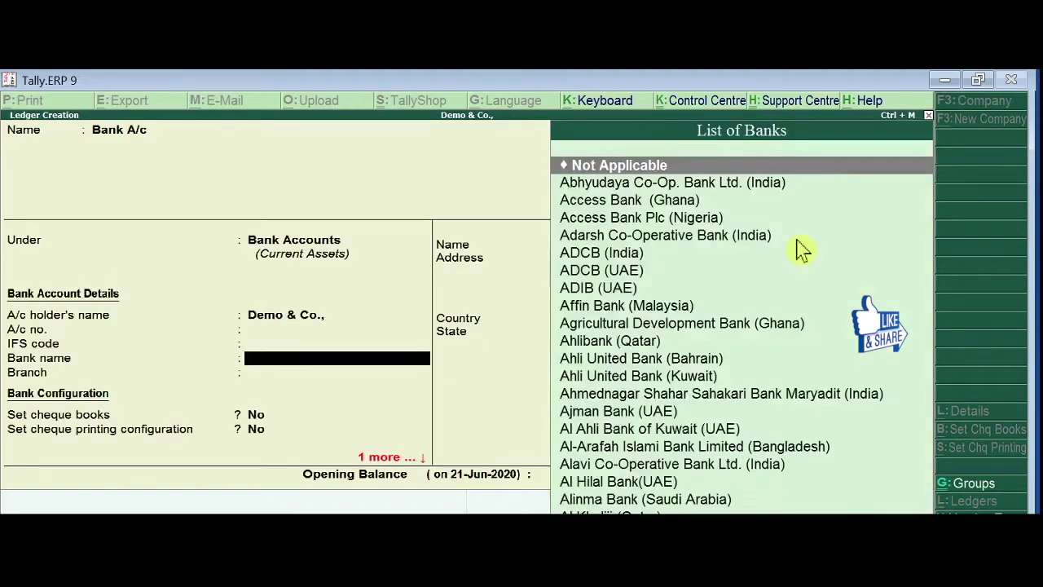
pyautogui.press('Return')
pyautogui.press('Return')
pyautogui.press('Return')
pyautogui.press('Return')
pyautogui.press('Return')
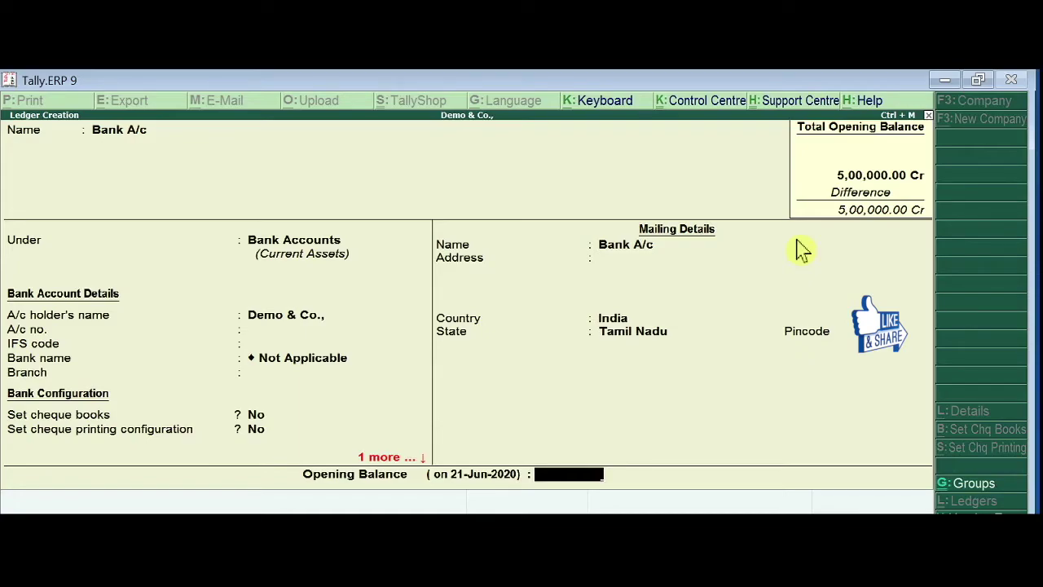
# Enter a 2,50,000 Dr opening balance for Bank A/c and accept the ledger.
pyautogui.write('2,50,00')
pyautogui.write('0000')
pyautogui.press('Return')
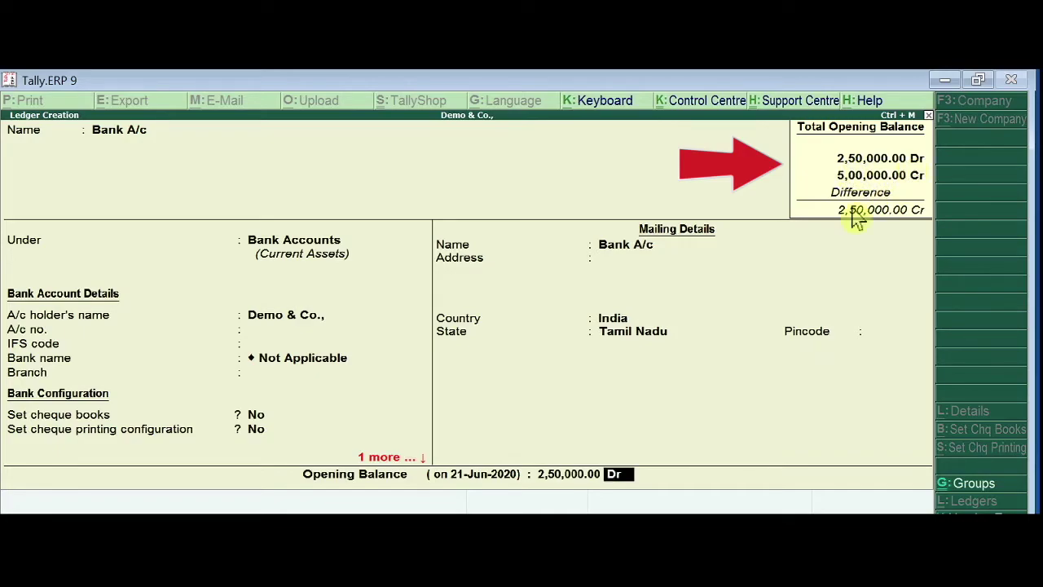
pyautogui.press('Return')
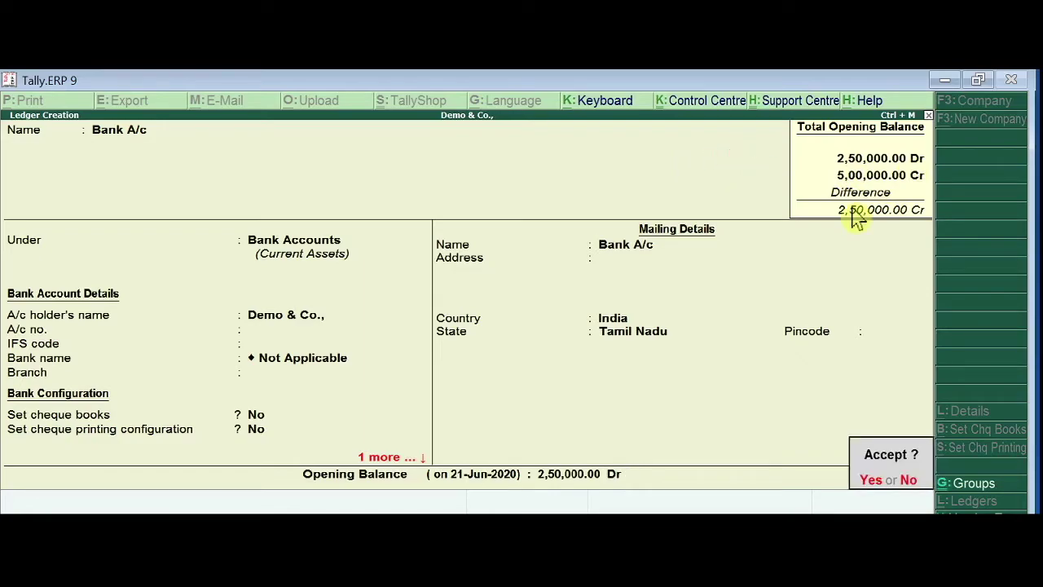
pyautogui.press('Return')
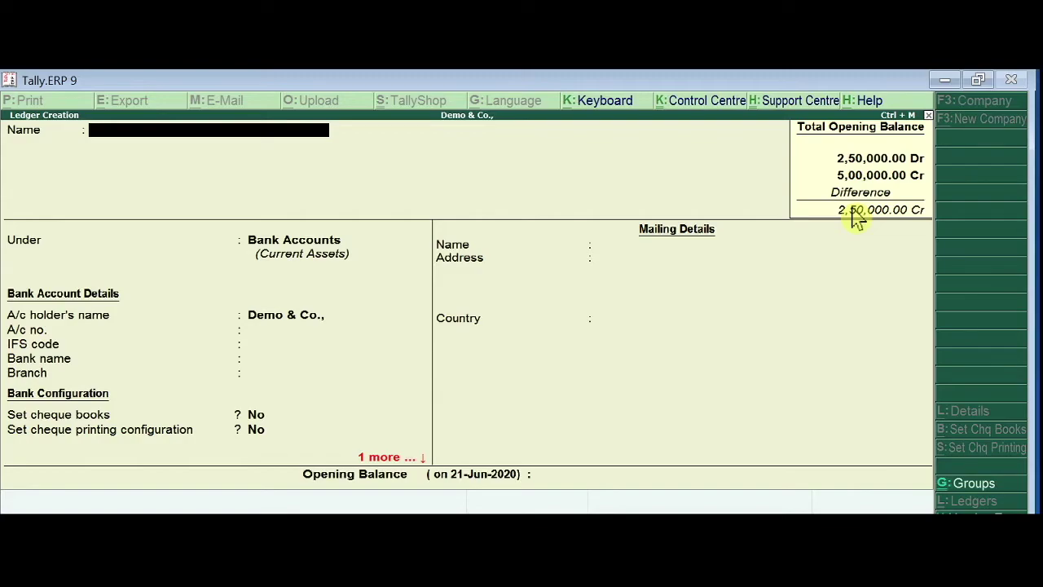
# Quit ledger creation and open the Cash ledger in Ledger Alteration.
pyautogui.press('Escape')
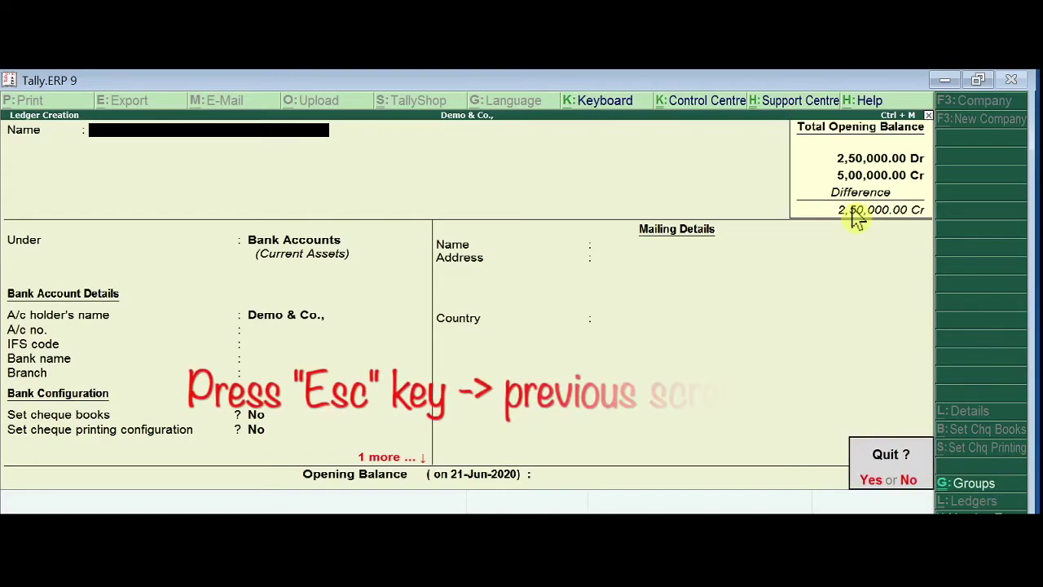
pyautogui.press('y')
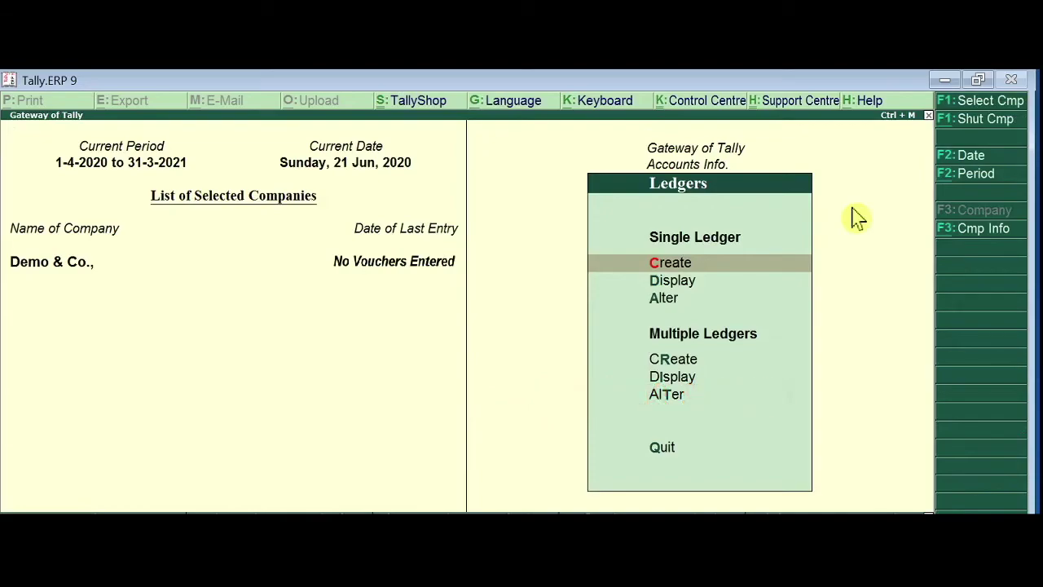
pyautogui.press('Down')
pyautogui.press('Down')
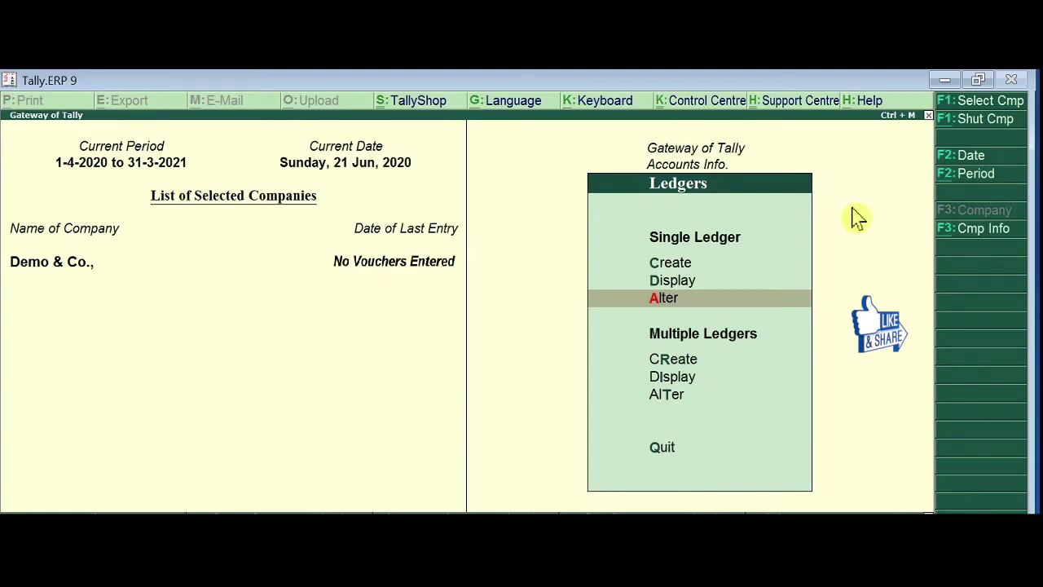
pyautogui.press('Return')
pyautogui.press('Down')
pyautogui.press('Down')
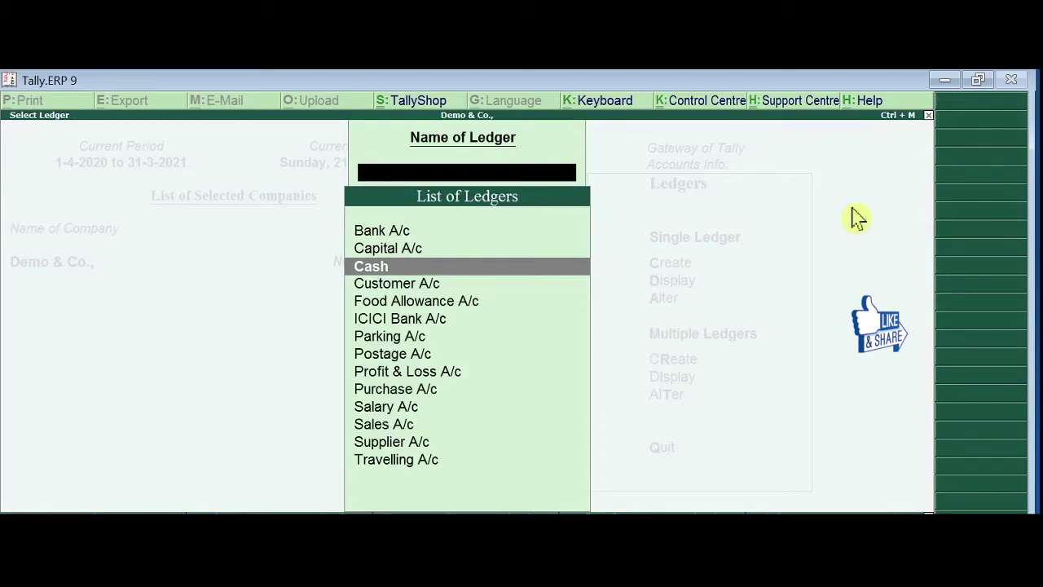
pyautogui.press('Return')
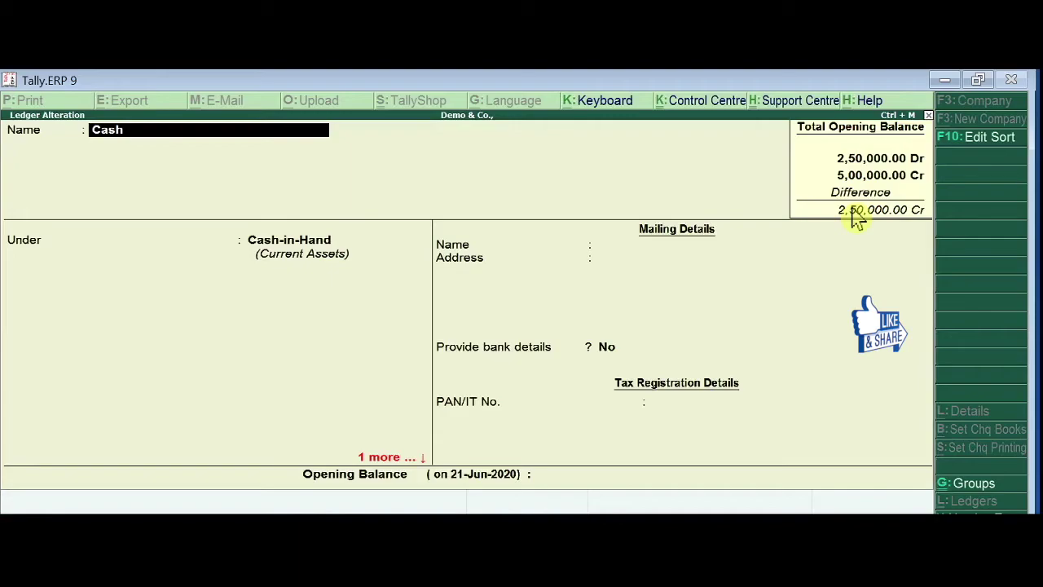
# Keep Cash under Cash-in-Hand and give it a 2,50,000 Dr opening balance.
pyautogui.press('Return')
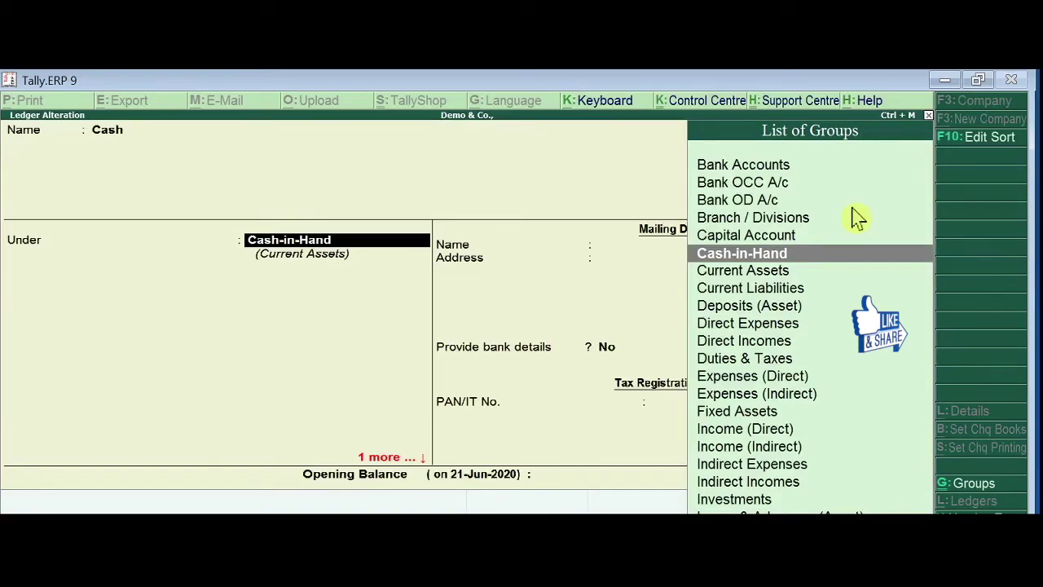
pyautogui.press('Return')
pyautogui.press('Return')
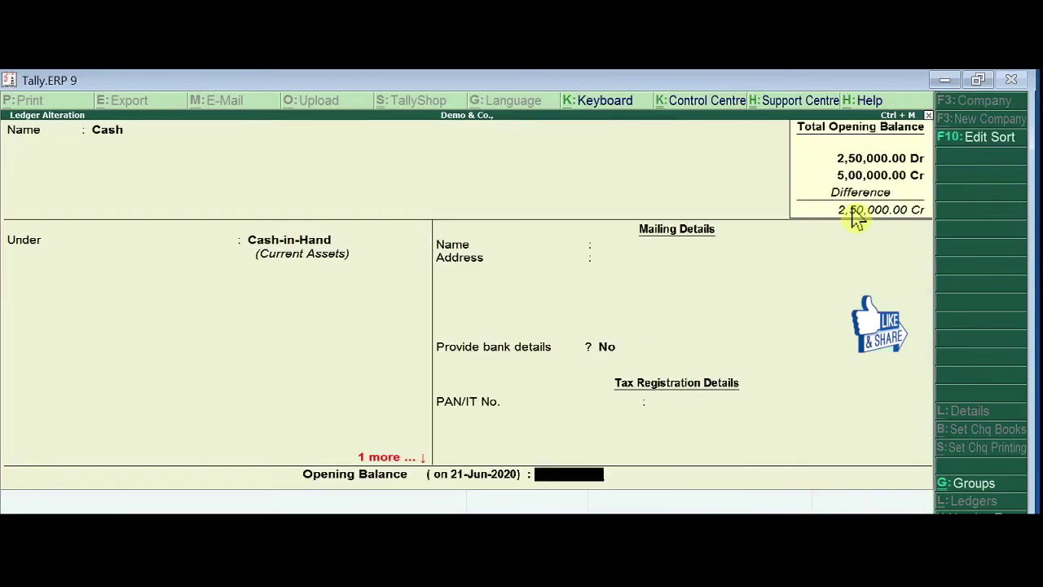
pyautogui.write('250000')
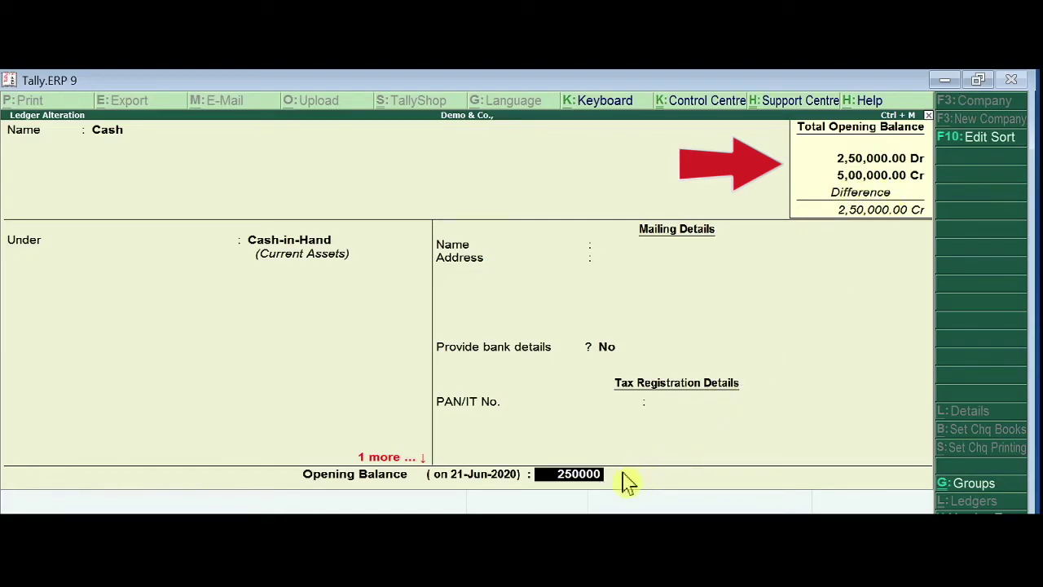
pyautogui.press('Return')
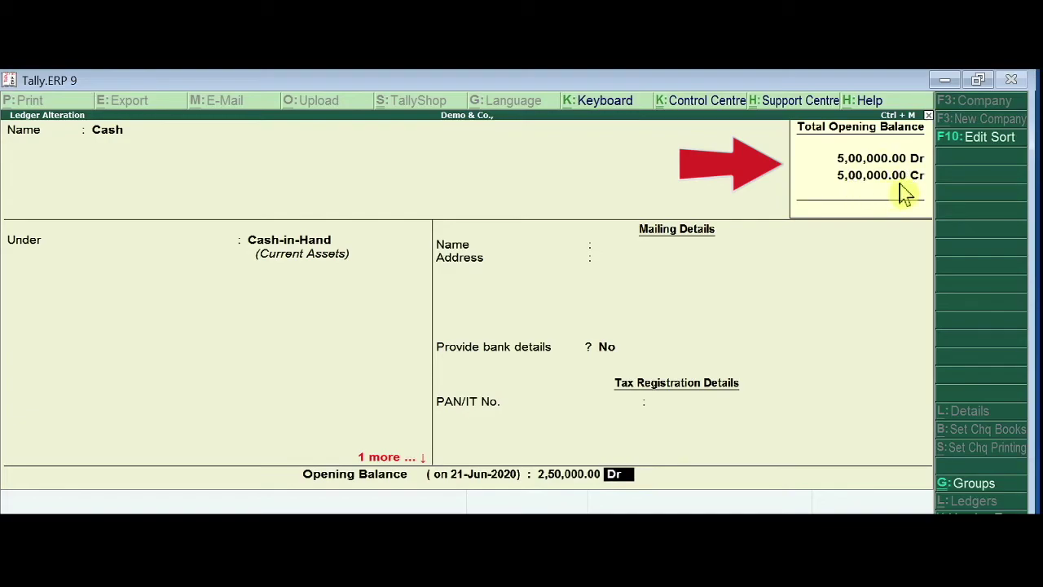
pyautogui.press('Return')
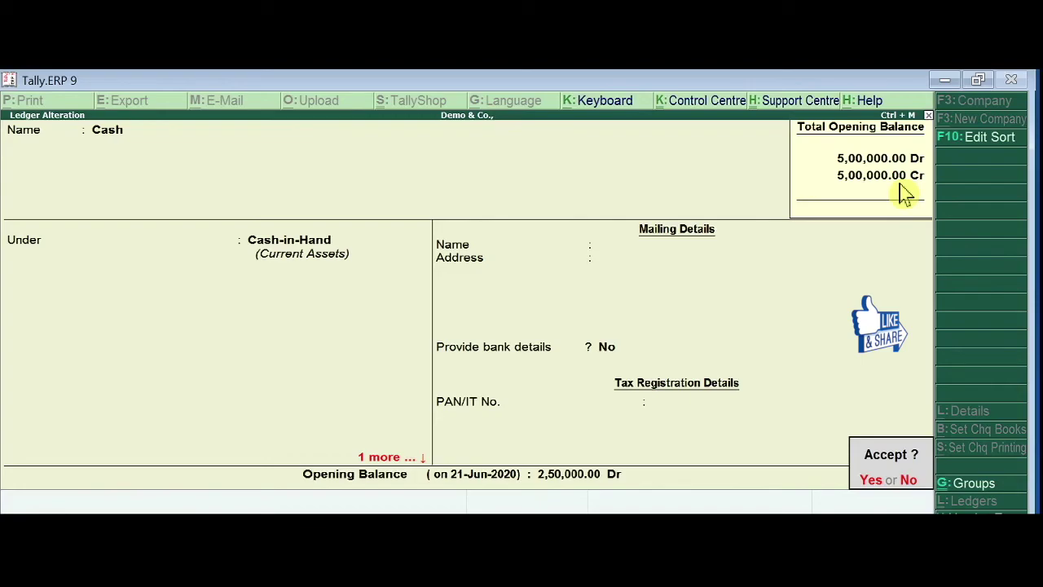
pyautogui.press('y')
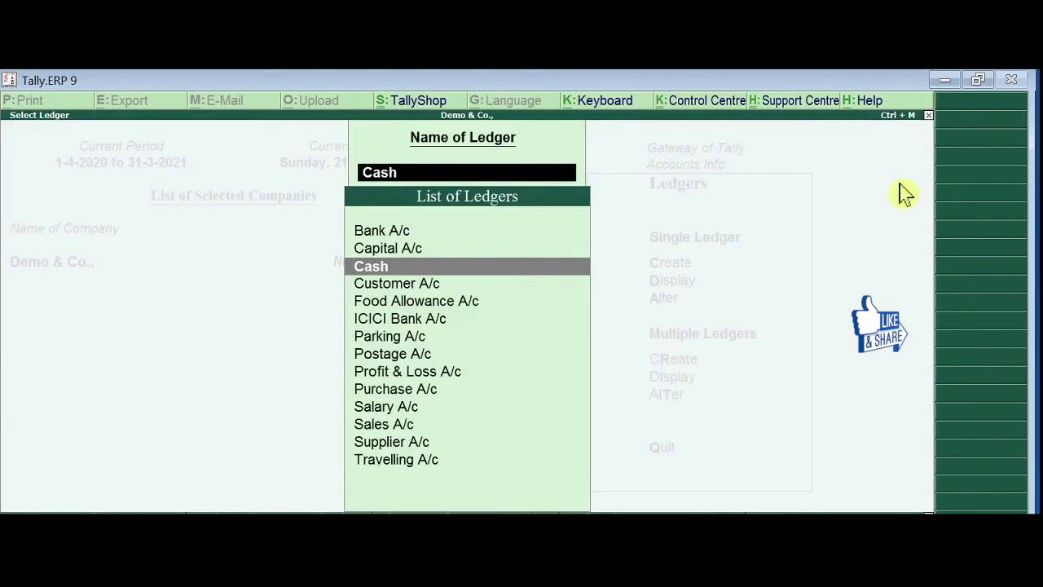